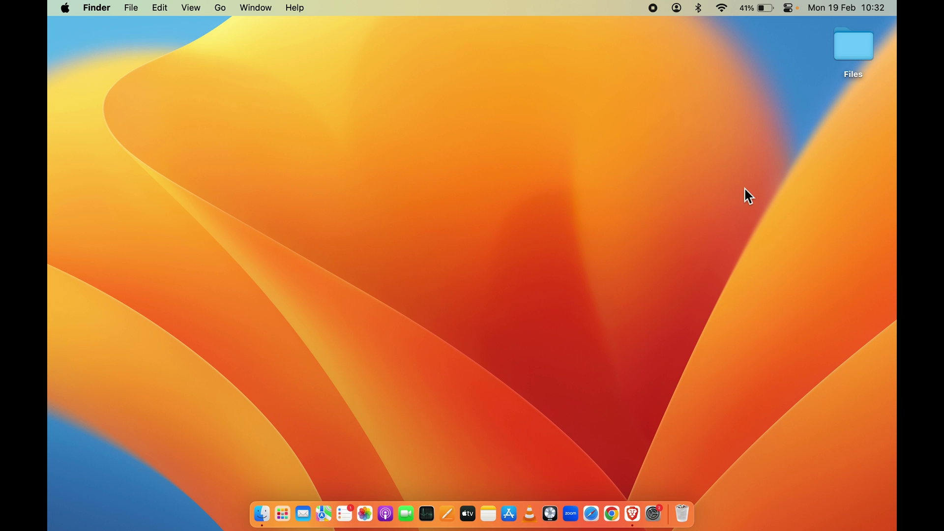
Create two new desktop folders named 'A' and 'B' next to Files, then deselect them
{"action": "key", "text": "super+shift+n"}
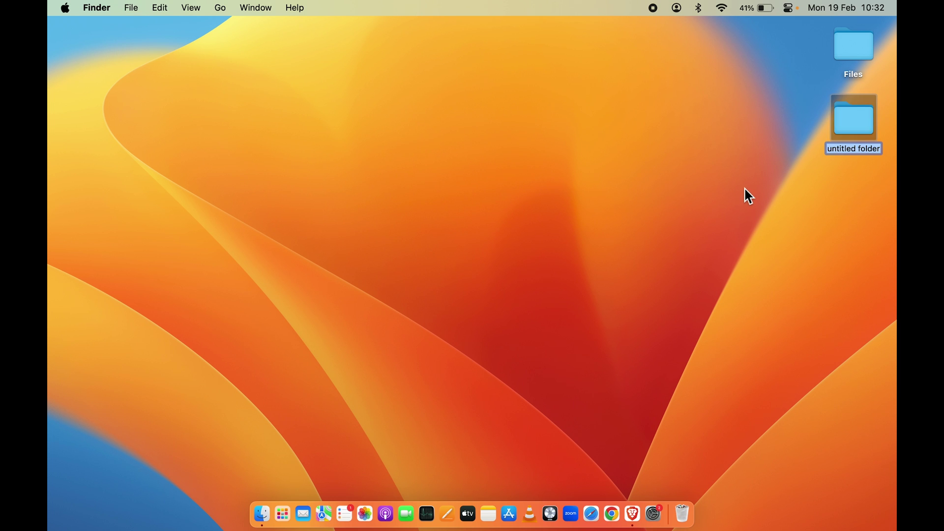
{"action": "type", "text": "A"}
{"action": "key", "text": "Return"}
{"action": "key", "text": "super+shift+n"}
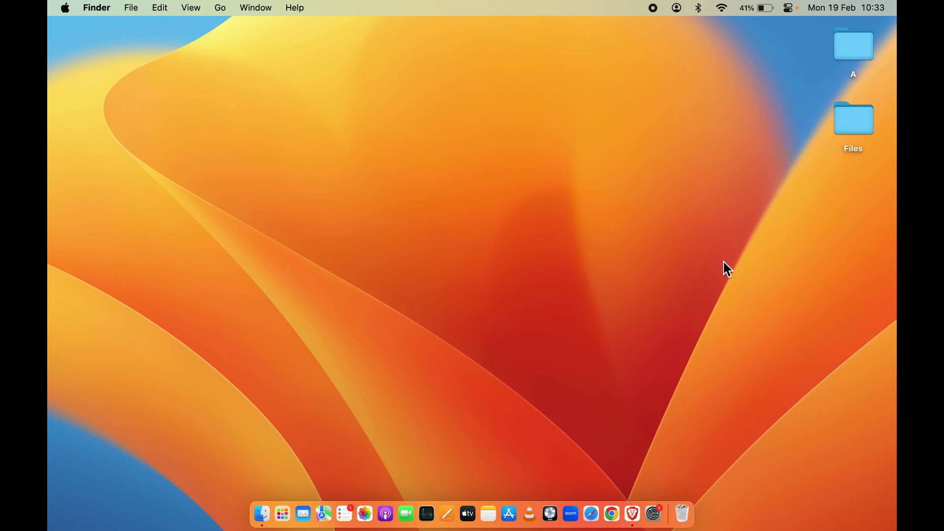
{"action": "type", "text": "B"}
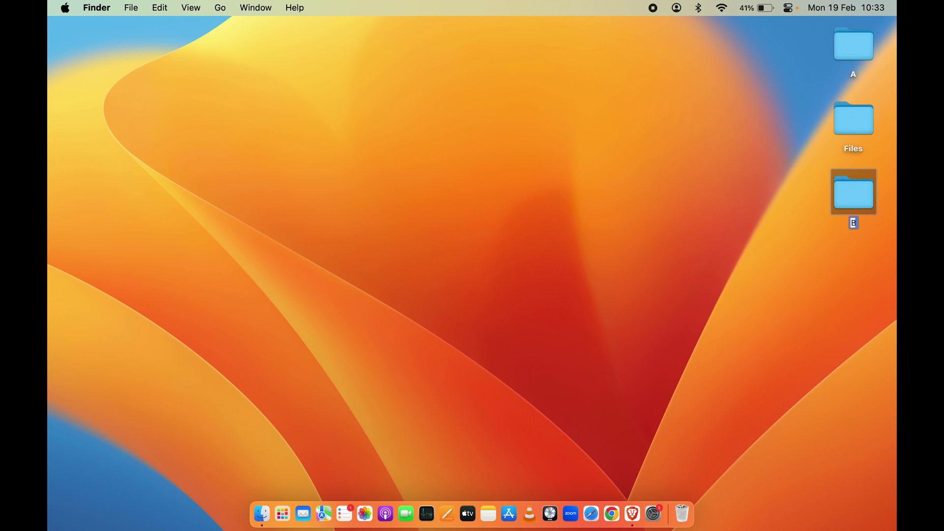
{"action": "key", "text": "Return"}
{"action": "left_click", "coordinate": [758, 137]}
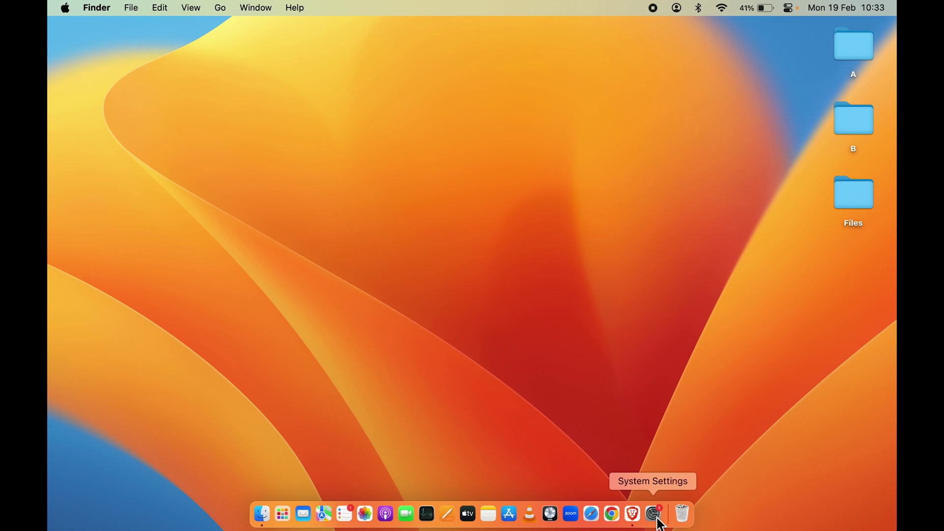
Open System Settings at Desktop & Dock, scrolled to the Desktop & Stage Manager options
{"action": "left_click", "coordinate": [67, 11]}
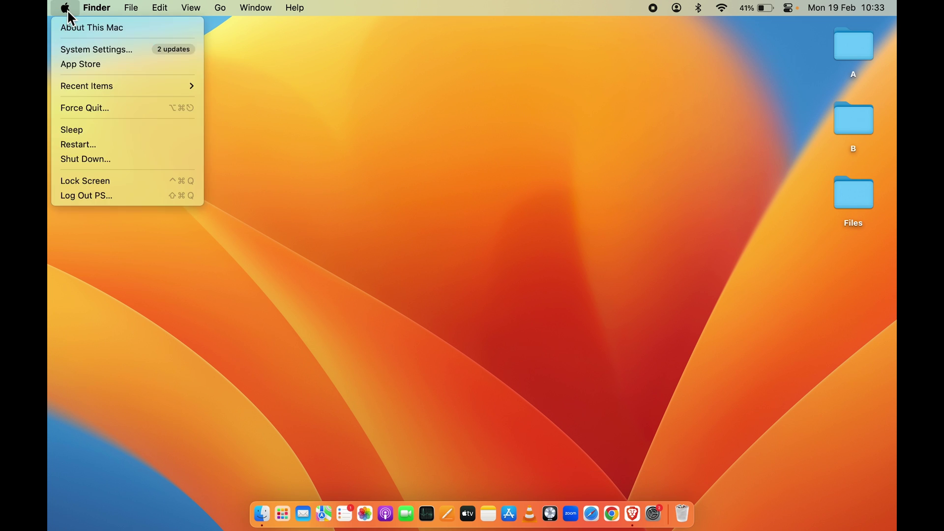
{"action": "left_click", "coordinate": [113, 53]}
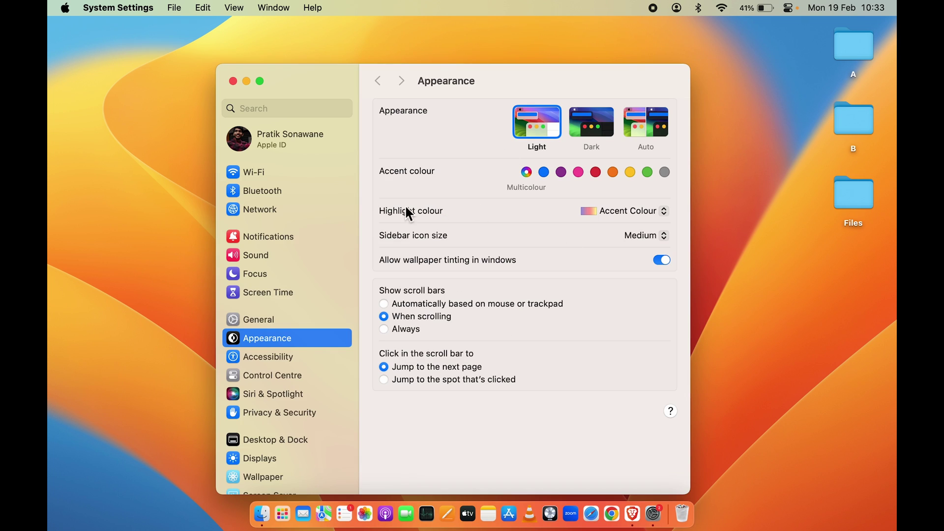
{"action": "scroll", "coordinate": [301, 285], "scroll_direction": "down", "scroll_amount": 3}
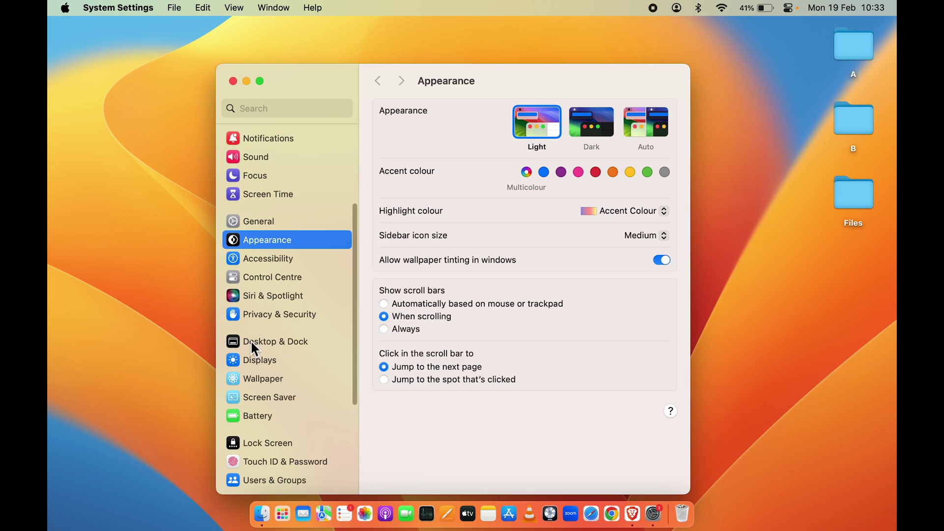
{"action": "left_click", "coordinate": [289, 350]}
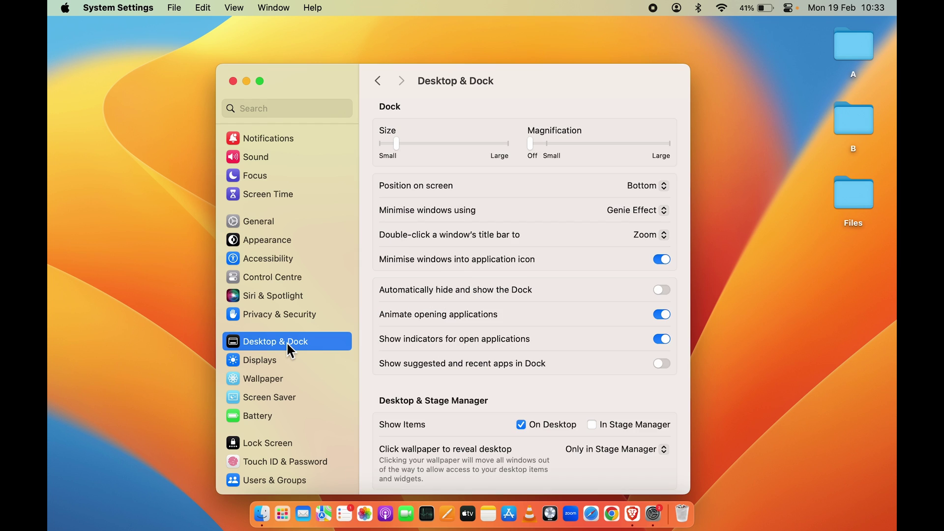
{"action": "scroll", "coordinate": [537, 271], "scroll_direction": "down", "scroll_amount": 5}
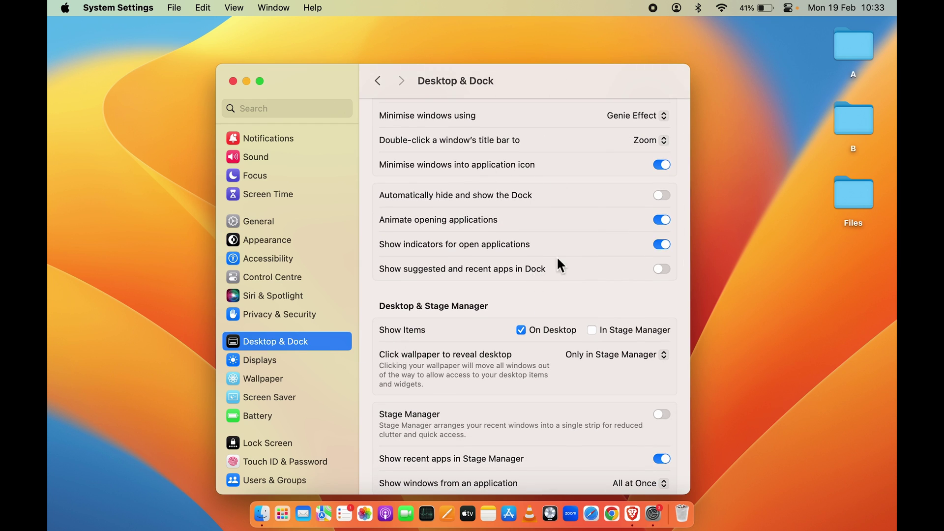
{"action": "scroll", "coordinate": [566, 241], "scroll_direction": "down", "scroll_amount": 3}
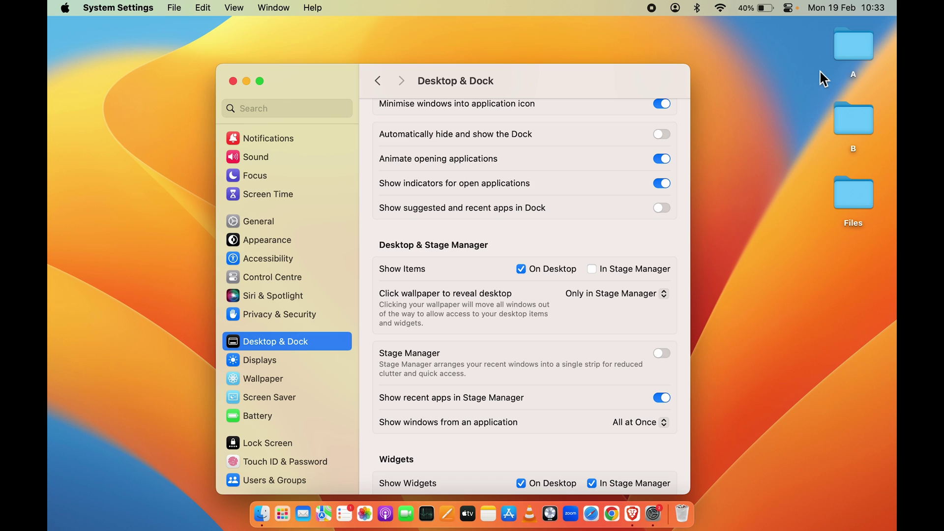
Turn off Show Items 'On Desktop' and minimise System Settings to reveal the empty desktop
{"action": "left_click", "coordinate": [522, 269]}
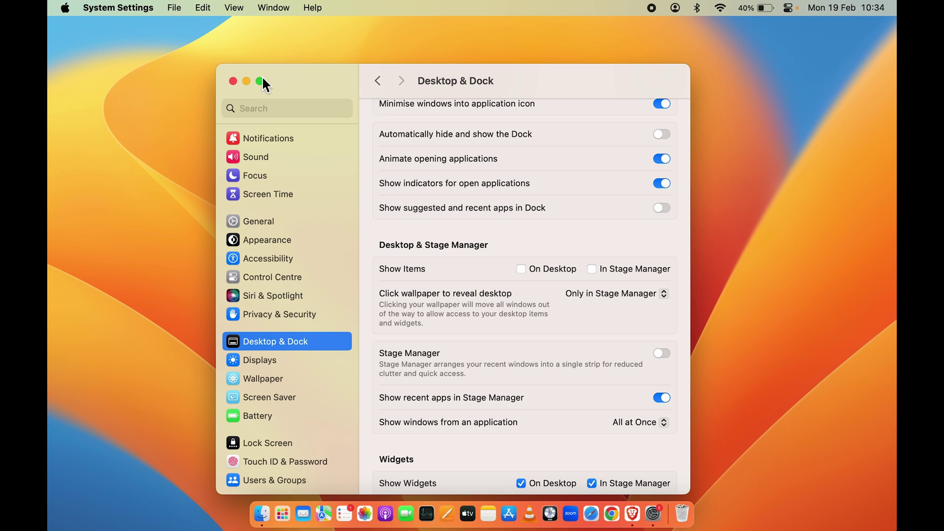
{"action": "left_click", "coordinate": [246, 80]}
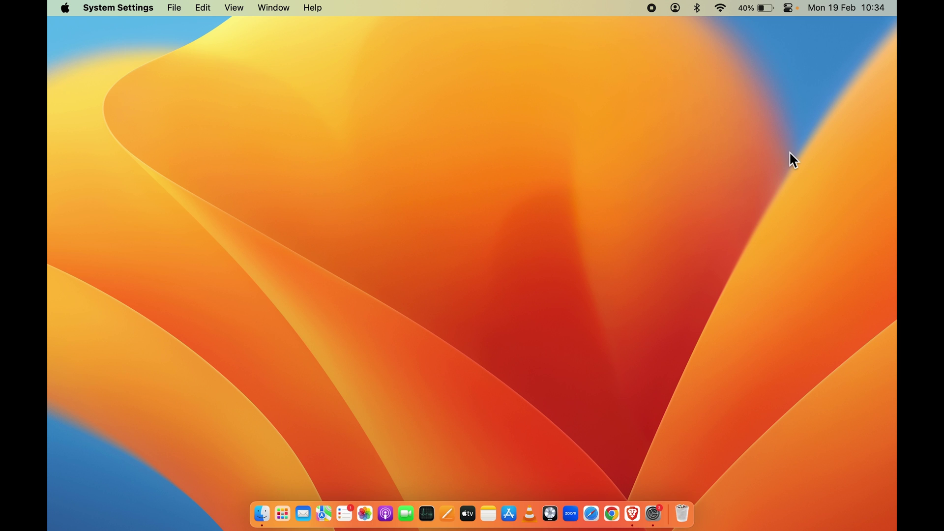
Open a Finder window on the Desktop folder and select folder A in its list
{"action": "left_click", "coordinate": [264, 520]}
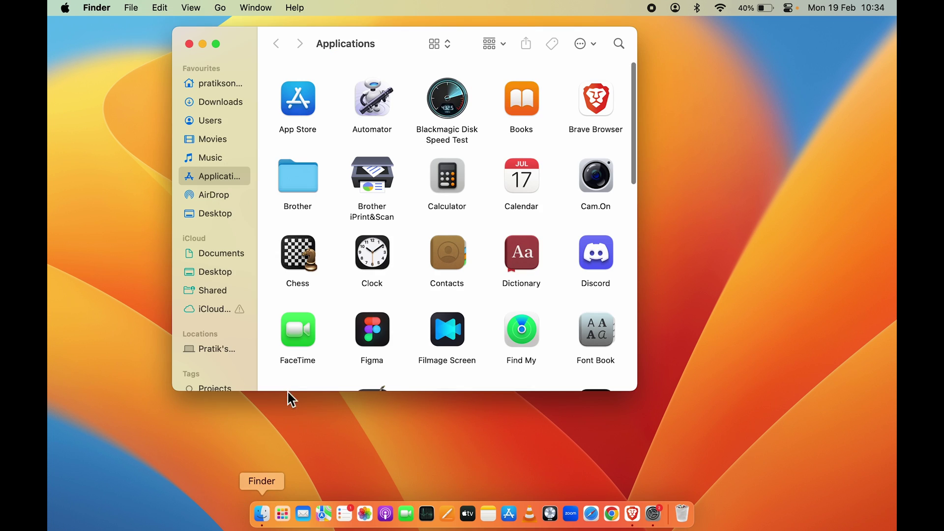
{"action": "left_click", "coordinate": [207, 219]}
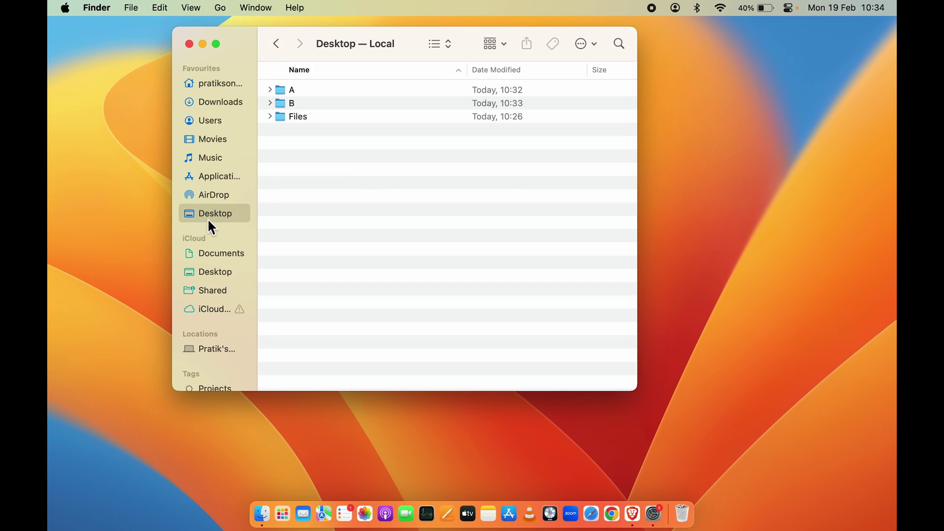
{"action": "left_click", "coordinate": [296, 93]}
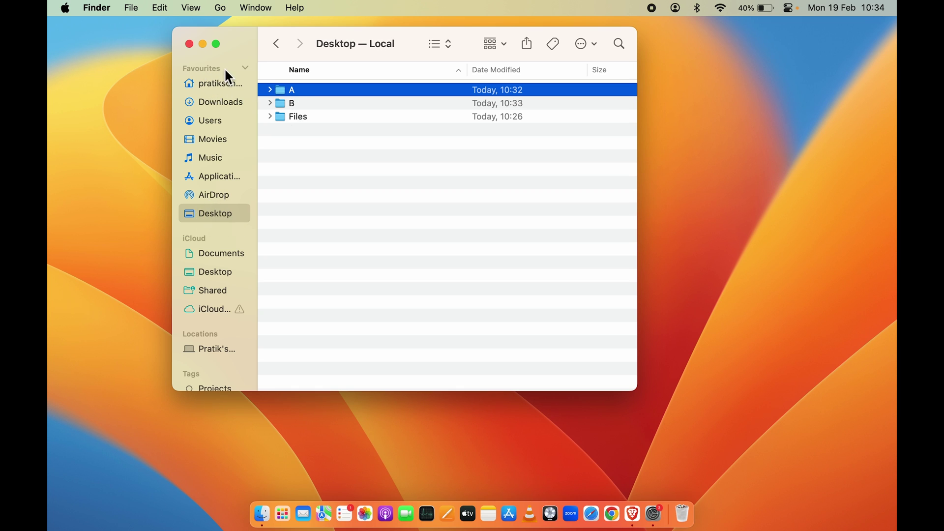
In Finder Settings' Sidebar list, leave Desktop ticked as a sidebar favourite
{"action": "left_click", "coordinate": [97, 8]}
{"action": "left_click", "coordinate": [98, 48]}
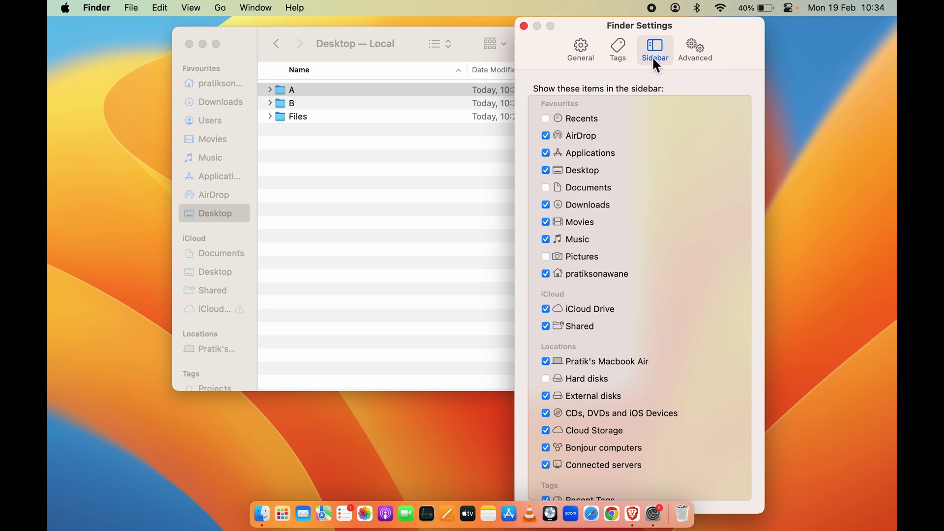
{"action": "left_click", "coordinate": [546, 170]}
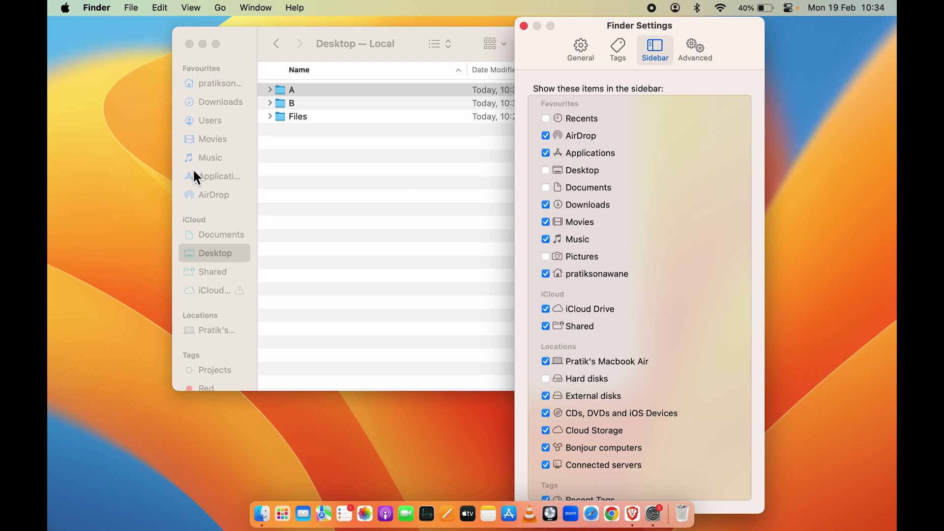
{"action": "left_click", "coordinate": [544, 171]}
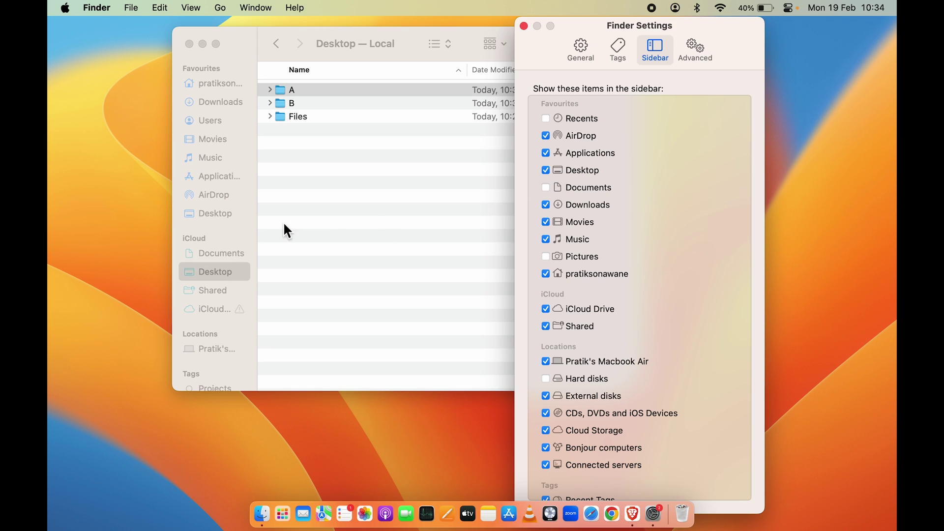
Close both the Desktop folder window and the Finder Settings window
{"action": "left_click", "coordinate": [311, 221]}
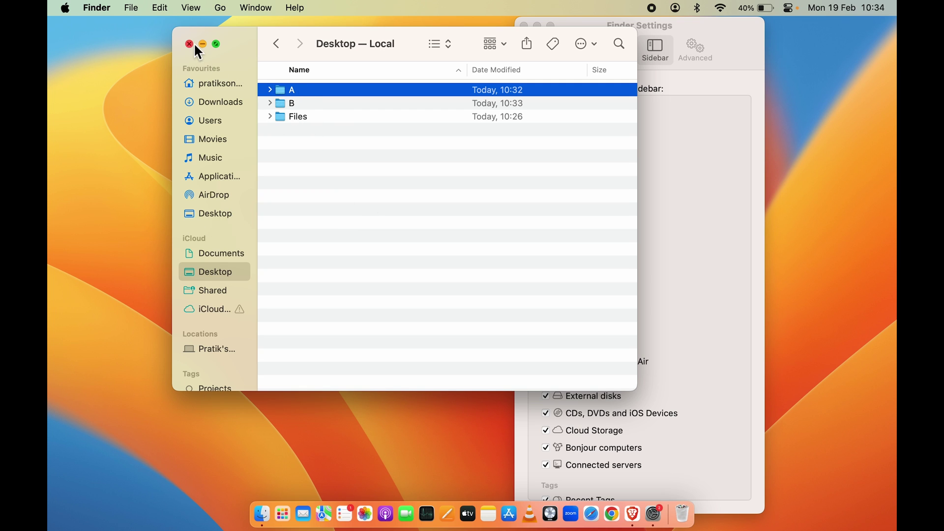
{"action": "left_click", "coordinate": [190, 44]}
{"action": "left_click", "coordinate": [523, 26]}
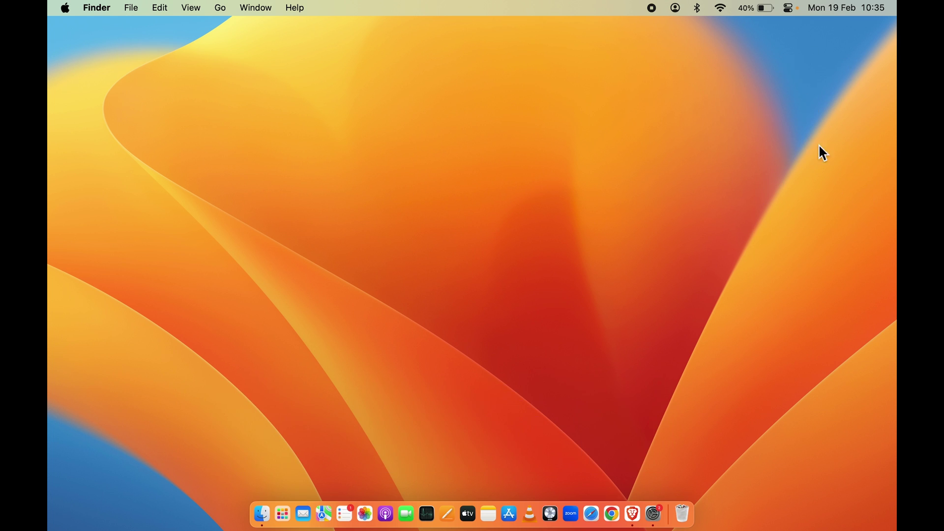
{"action": "left_click", "coordinate": [261, 512]}
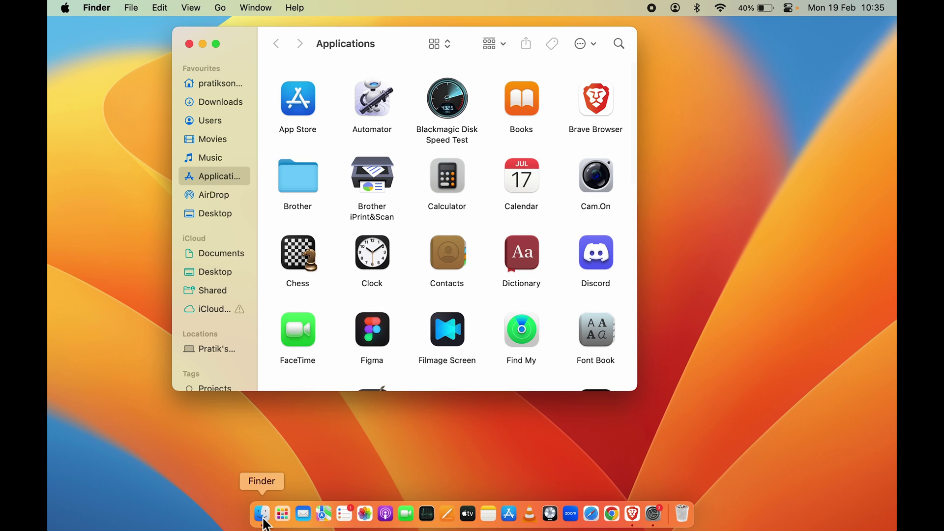
{"action": "left_click", "coordinate": [216, 217]}
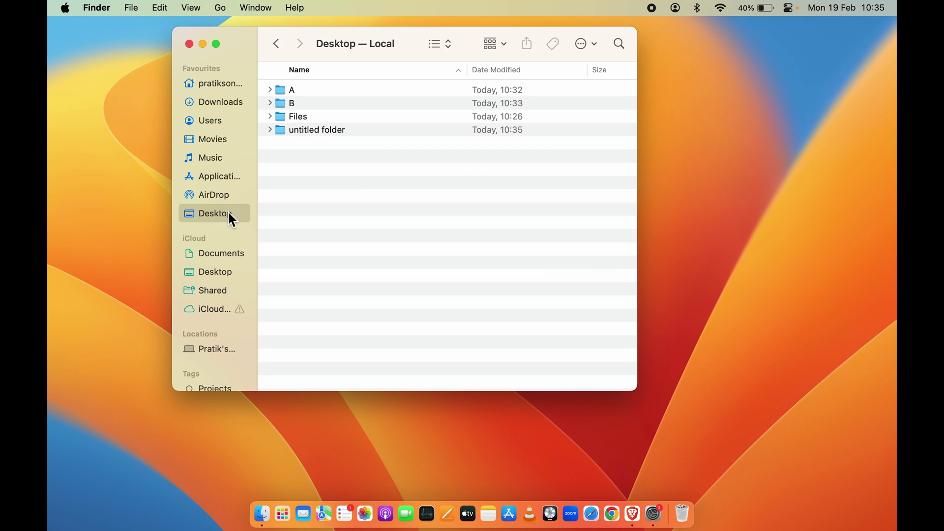
{"action": "left_click", "coordinate": [308, 133]}
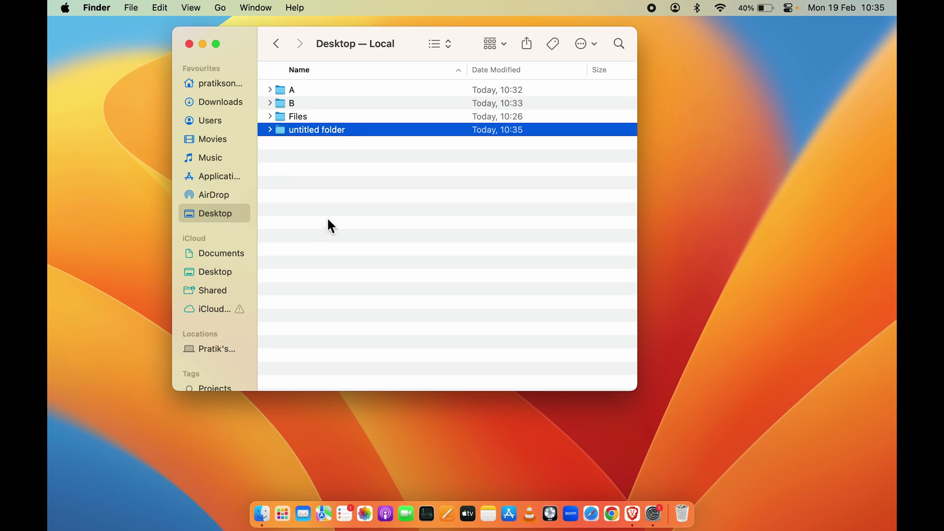
{"action": "left_click", "coordinate": [287, 181]}
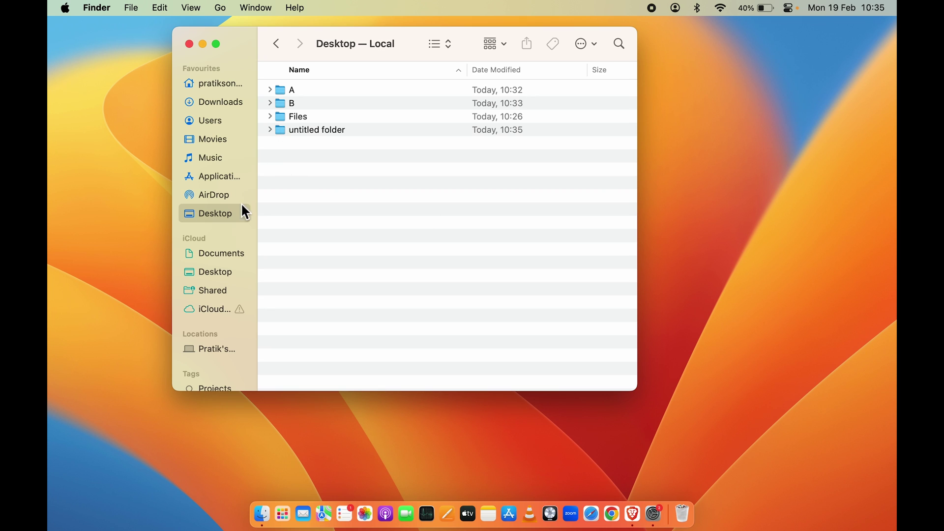
{"action": "left_click", "coordinate": [190, 44]}
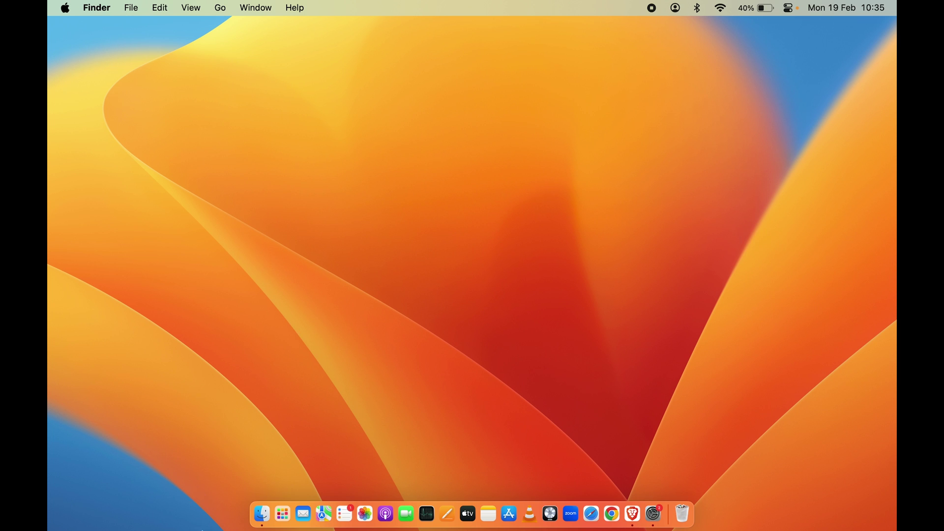
Turn Show Items 'On Desktop' back on in Desktop & Dock settings
{"action": "left_click", "coordinate": [265, 518]}
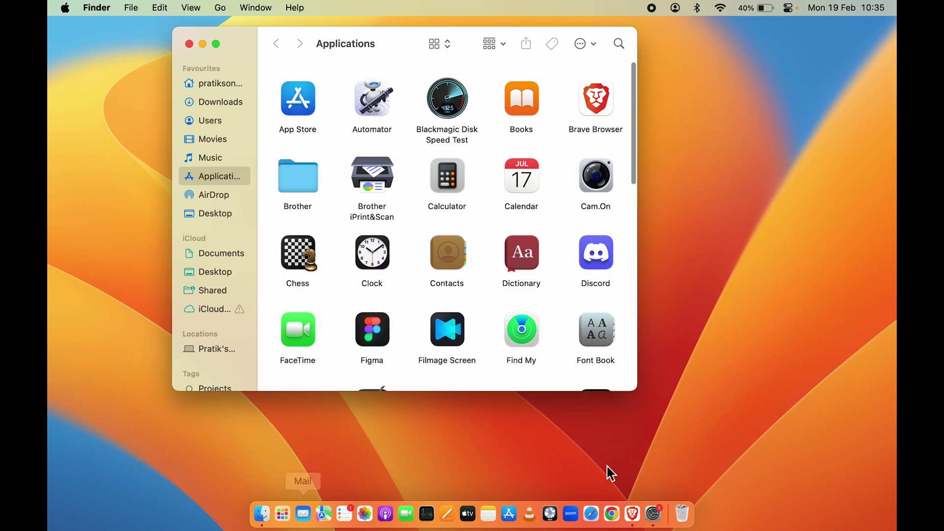
{"action": "left_click", "coordinate": [654, 515]}
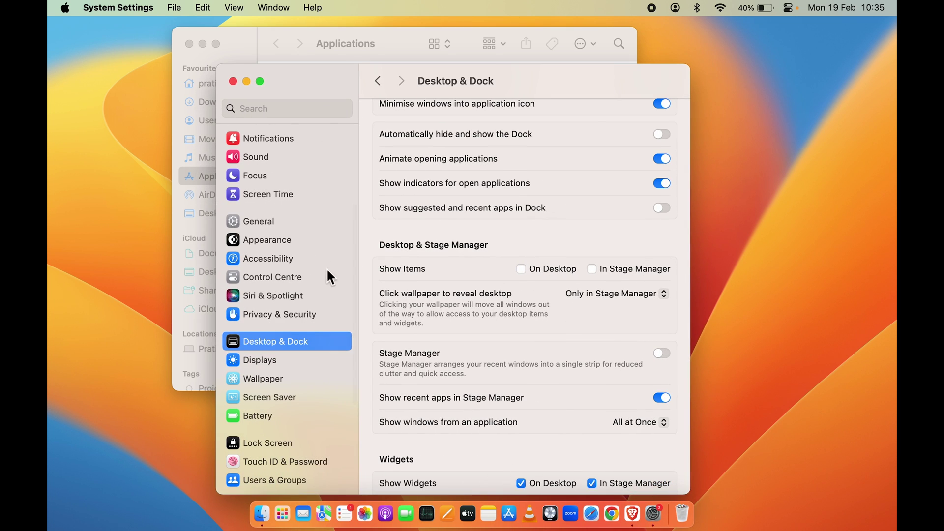
{"action": "scroll", "coordinate": [554, 393], "scroll_direction": "down", "scroll_amount": 3}
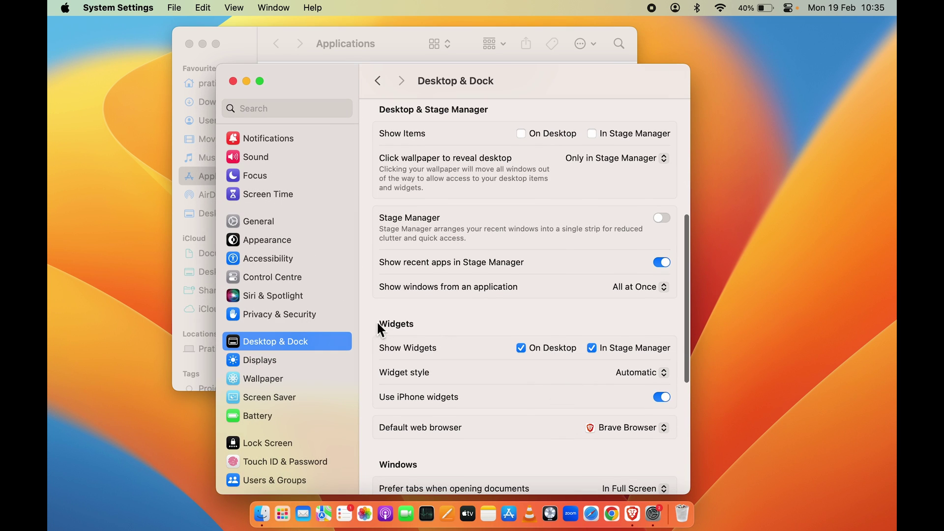
{"action": "scroll", "coordinate": [410, 392], "scroll_direction": "down", "scroll_amount": 5}
{"action": "scroll", "coordinate": [488, 388], "scroll_direction": "down", "scroll_amount": 3}
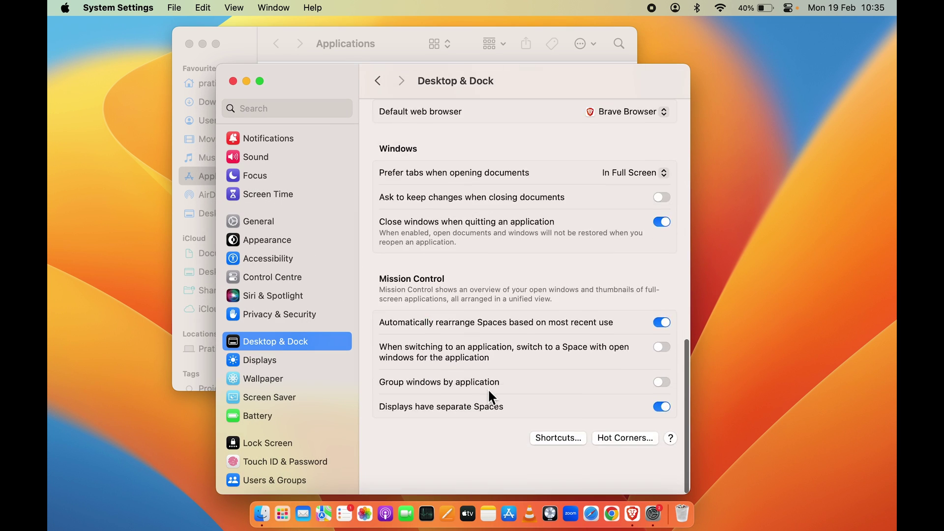
{"action": "scroll", "coordinate": [488, 388], "scroll_direction": "up", "scroll_amount": 7}
{"action": "scroll", "coordinate": [488, 388], "scroll_direction": "up", "scroll_amount": 3}
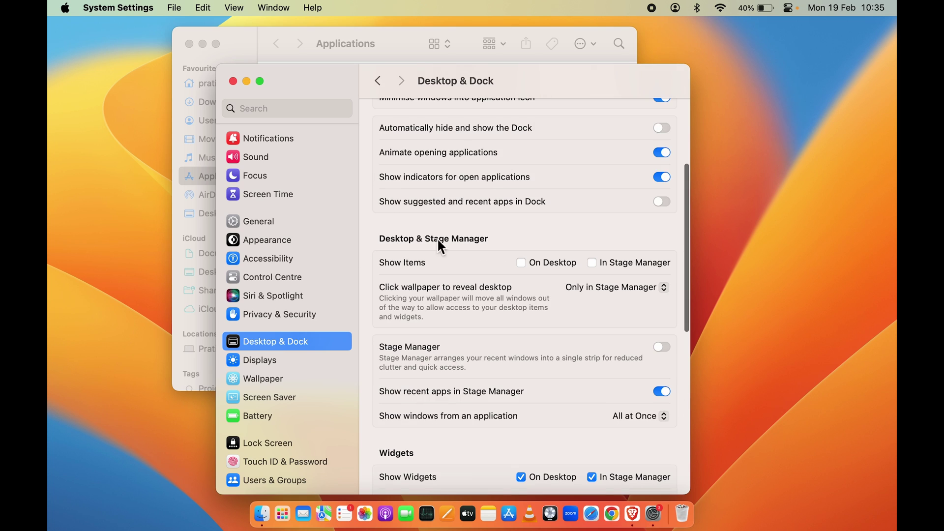
{"action": "left_click", "coordinate": [521, 263]}
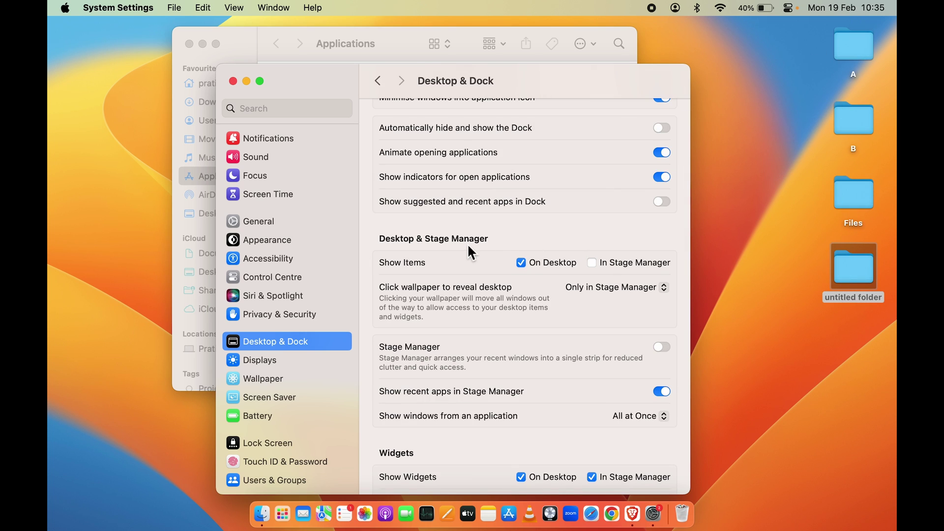
Close System Settings and the Applications window, leaving the desktop folders unselected
{"action": "left_click", "coordinate": [233, 81]}
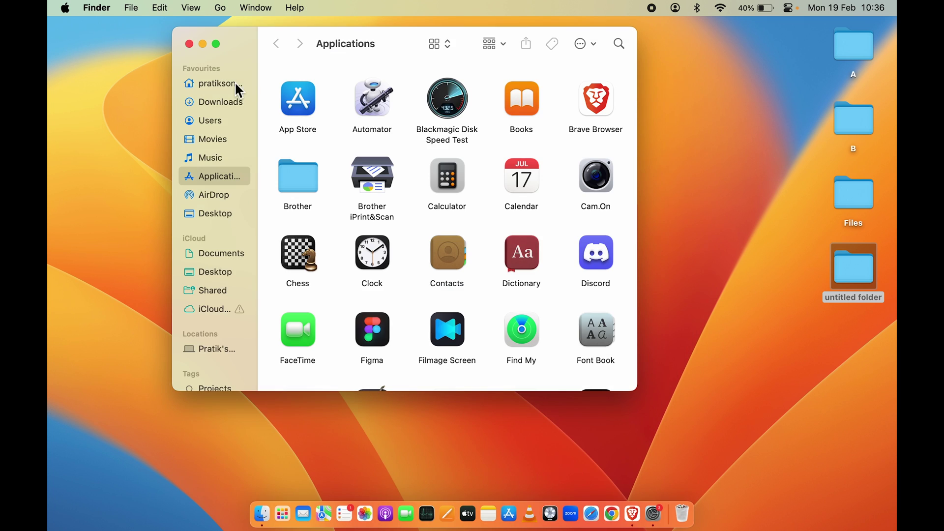
{"action": "left_click", "coordinate": [189, 44]}
{"action": "left_click", "coordinate": [457, 231]}
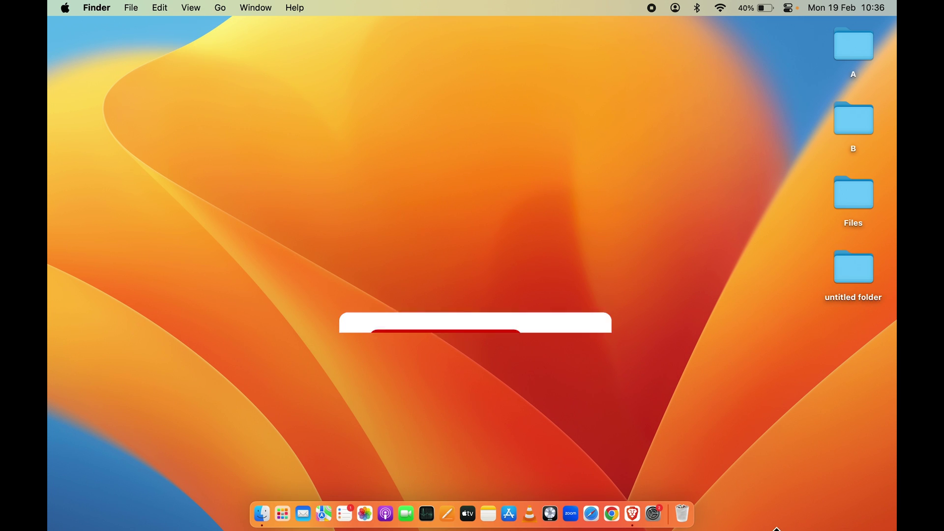